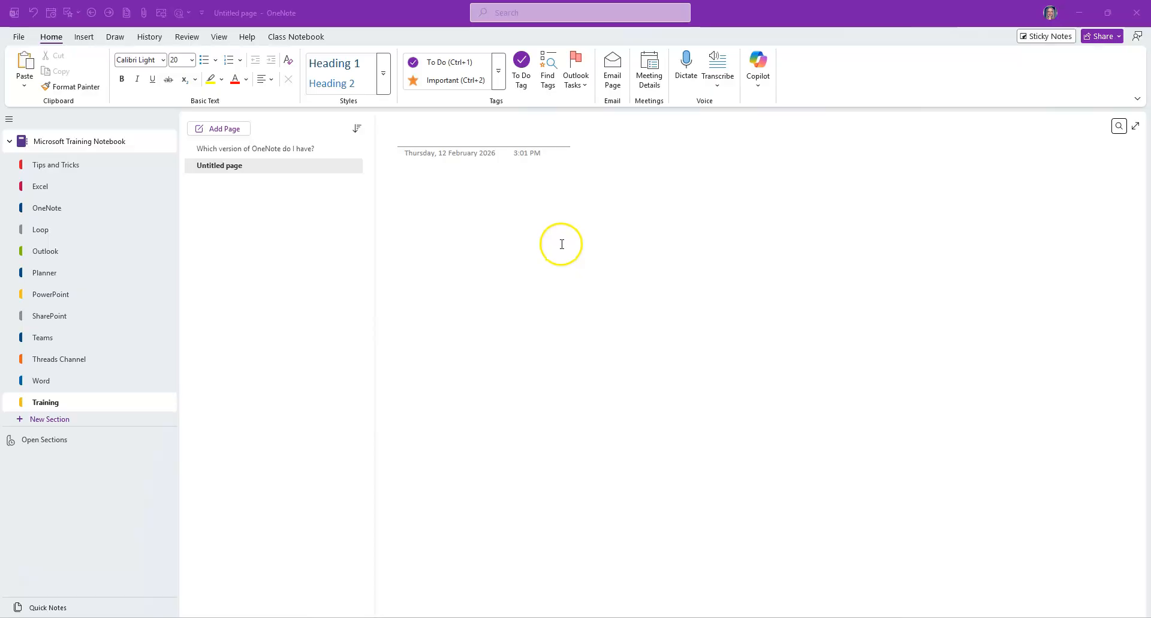
Title the untitled page in the Training section "To Do list".
click(424, 21)
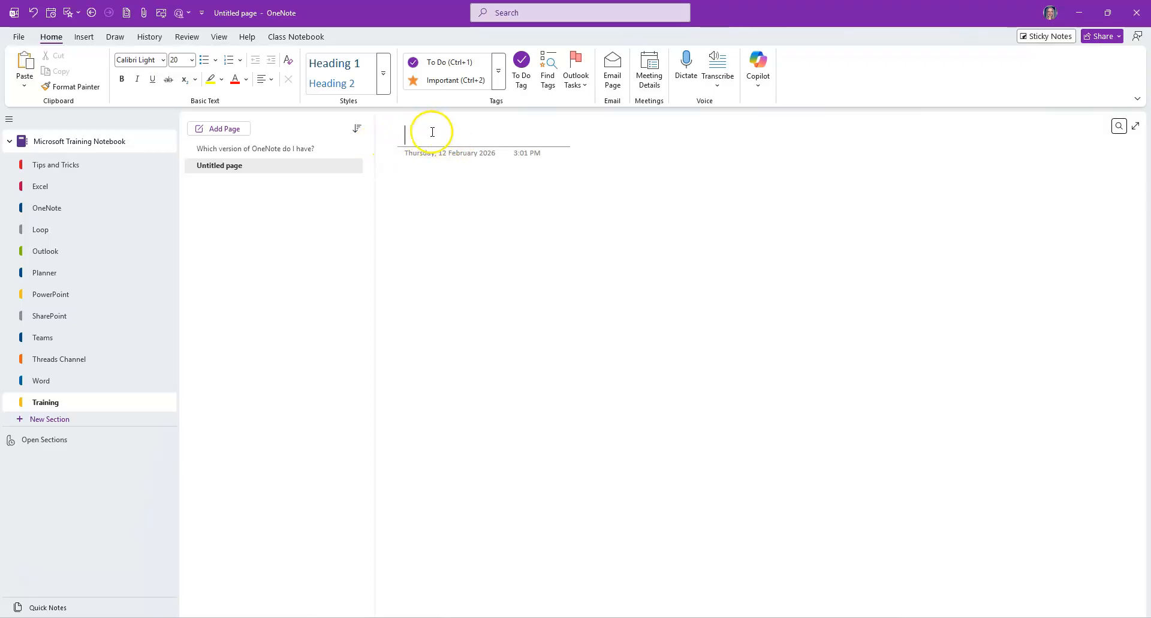
text(T)
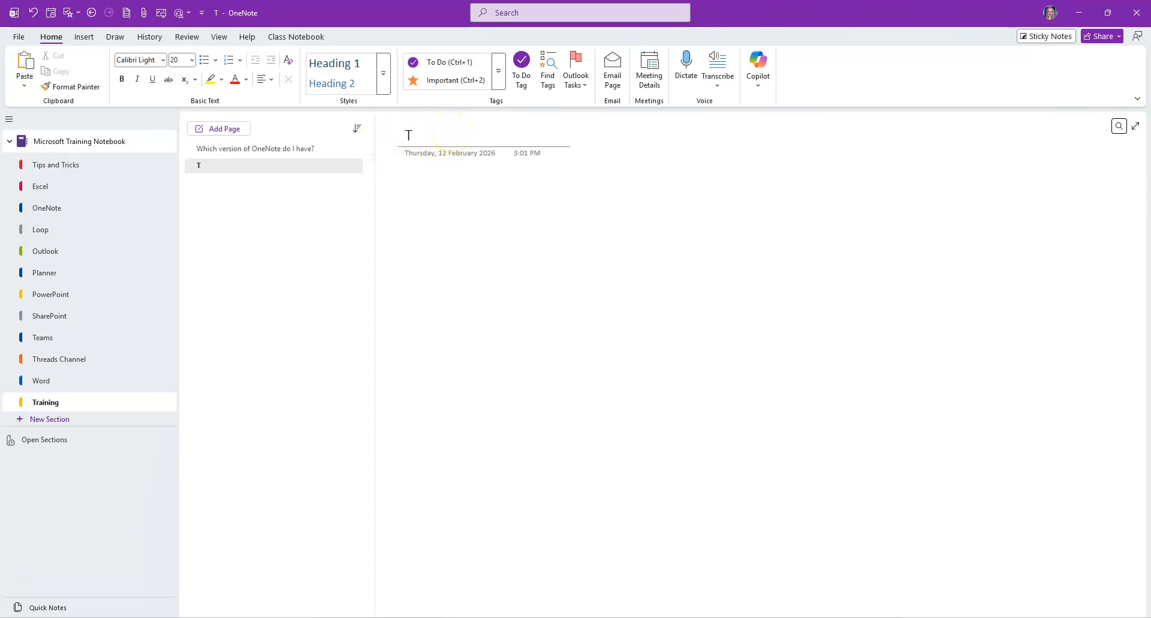
text(o Do list)
Add a note reading "Things I need to do" on the blank page area below the title and begin a new line.
click(419, 205)
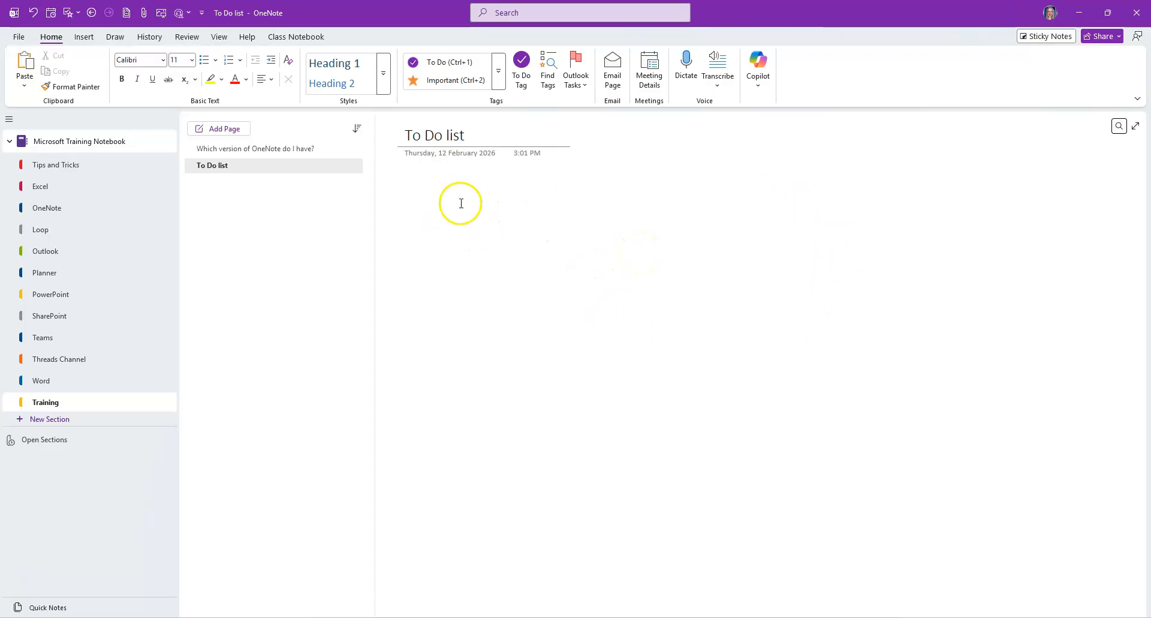
click(839, 203)
click(913, 312)
click(774, 391)
click(580, 428)
click(487, 306)
click(444, 247)
text(Thi)
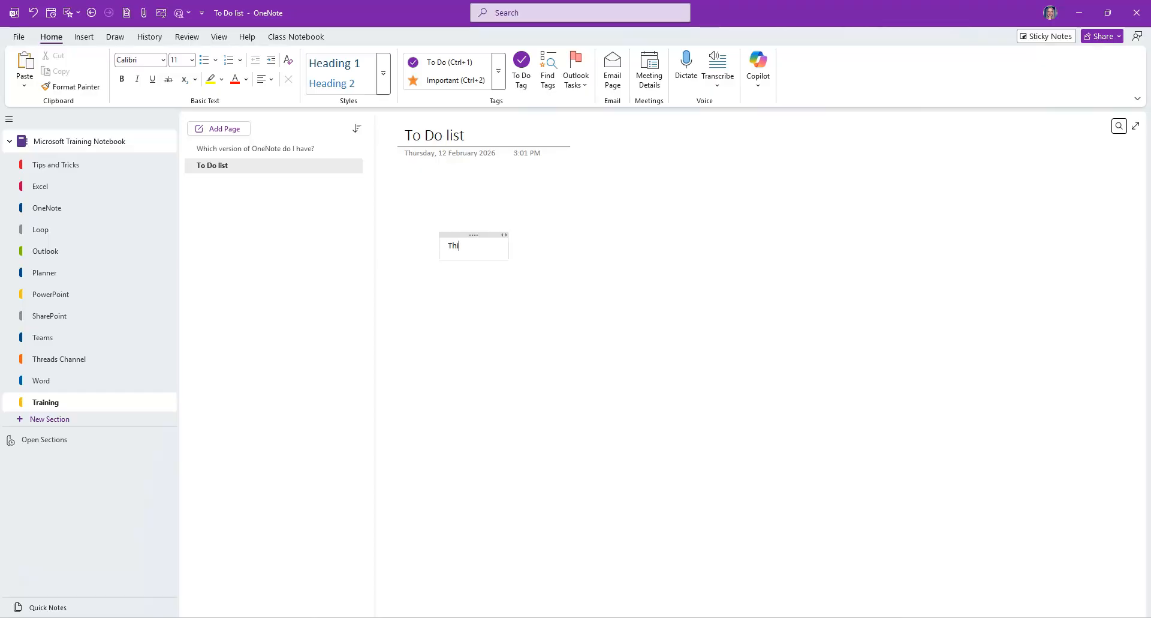
text(ngs I need to do)
key(Return)
Apply the Heading 1 style to the line "Things I need to do".
click(474, 247)
click(335, 66)
click(504, 283)
click(501, 249)
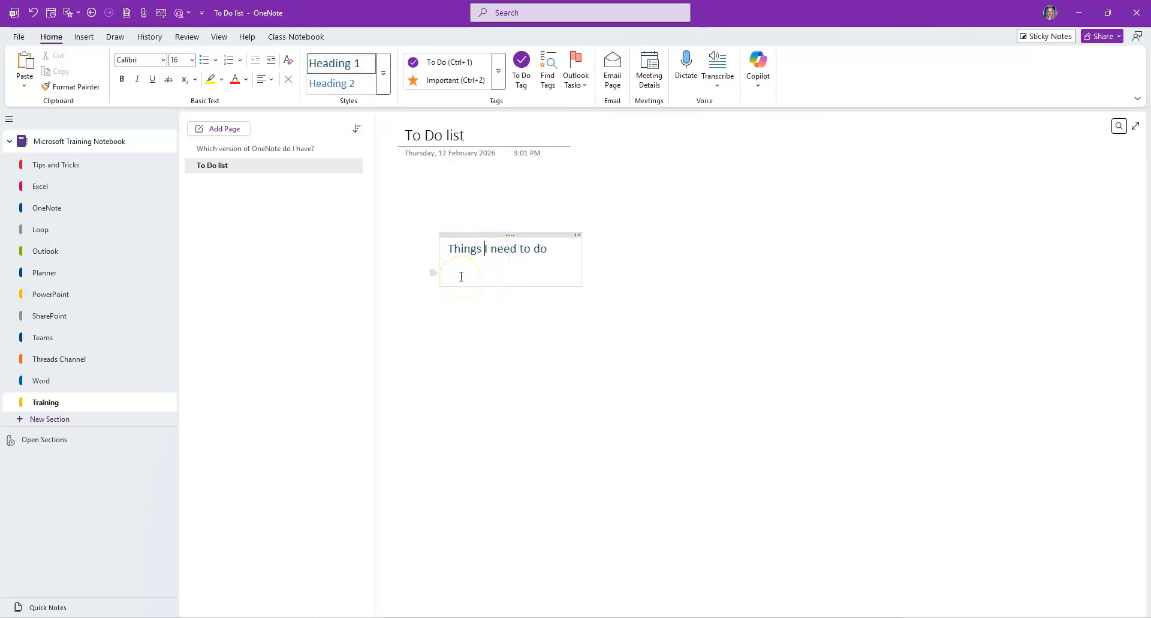
Apply the To Do tag to the empty line below the heading and enter "Book tickets" as its text.
click(461, 277)
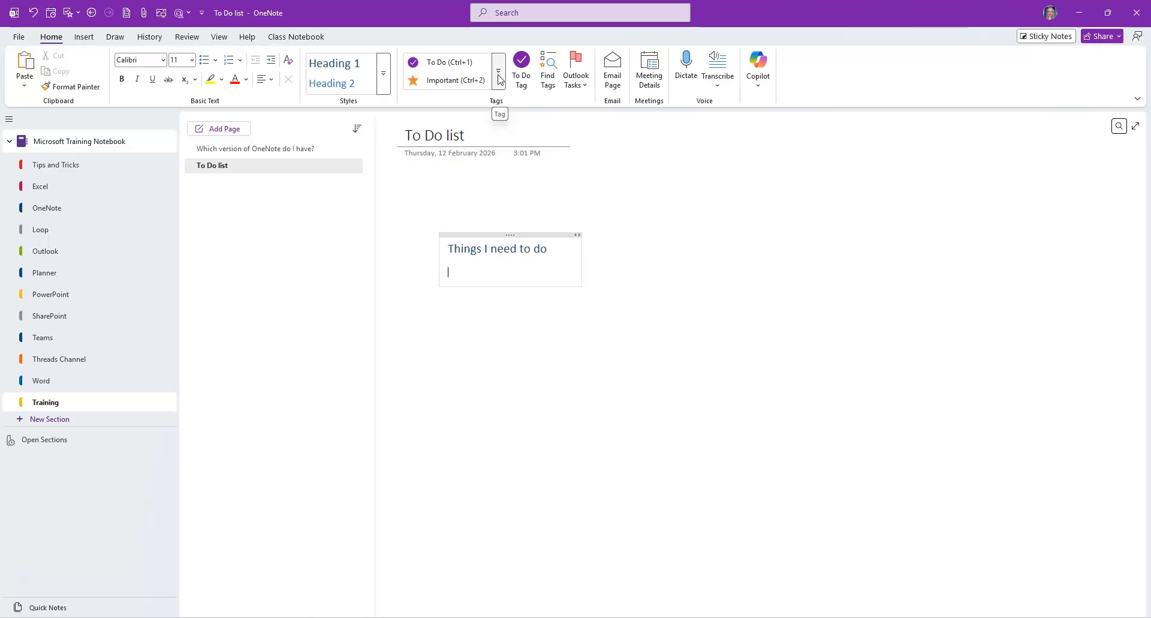
click(467, 83)
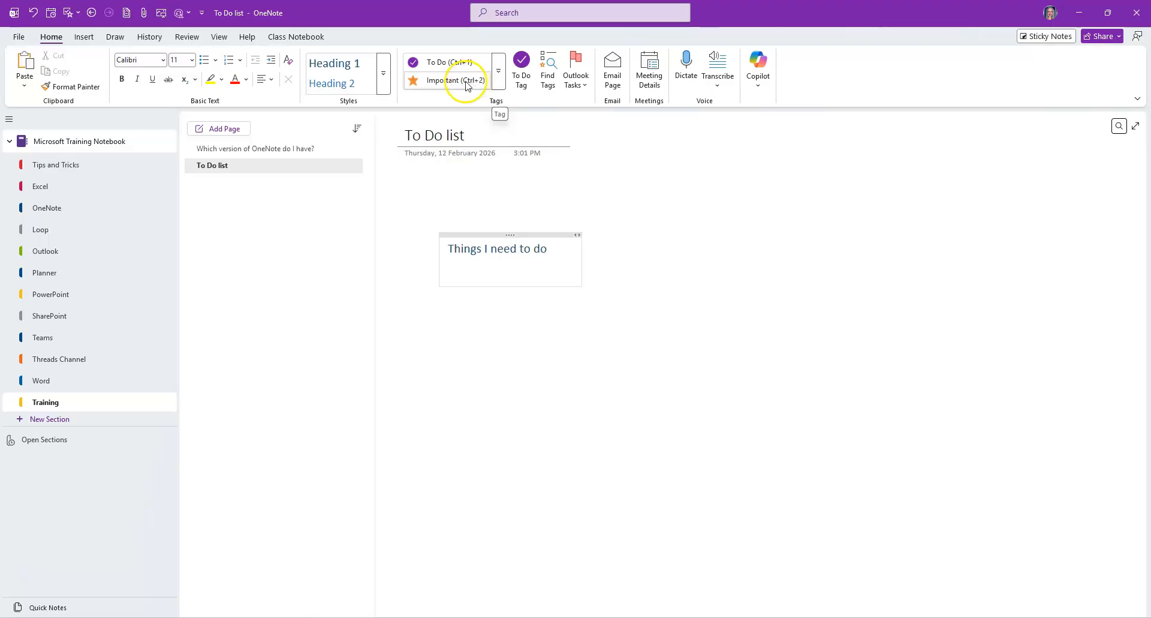
click(498, 70)
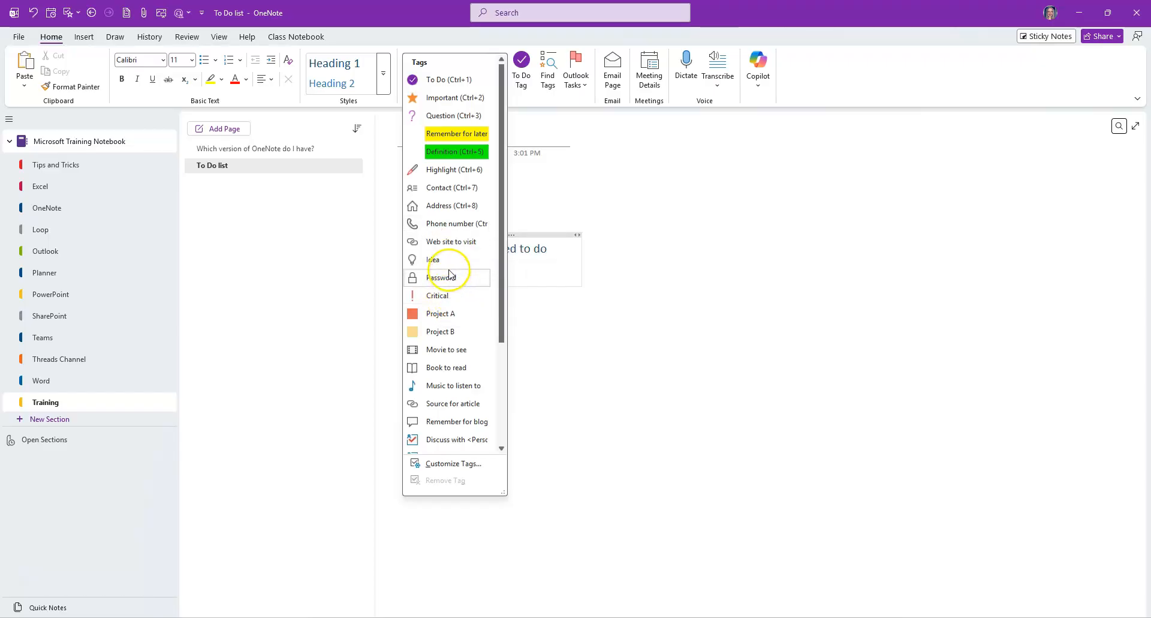
scroll(446, 282, down, 3)
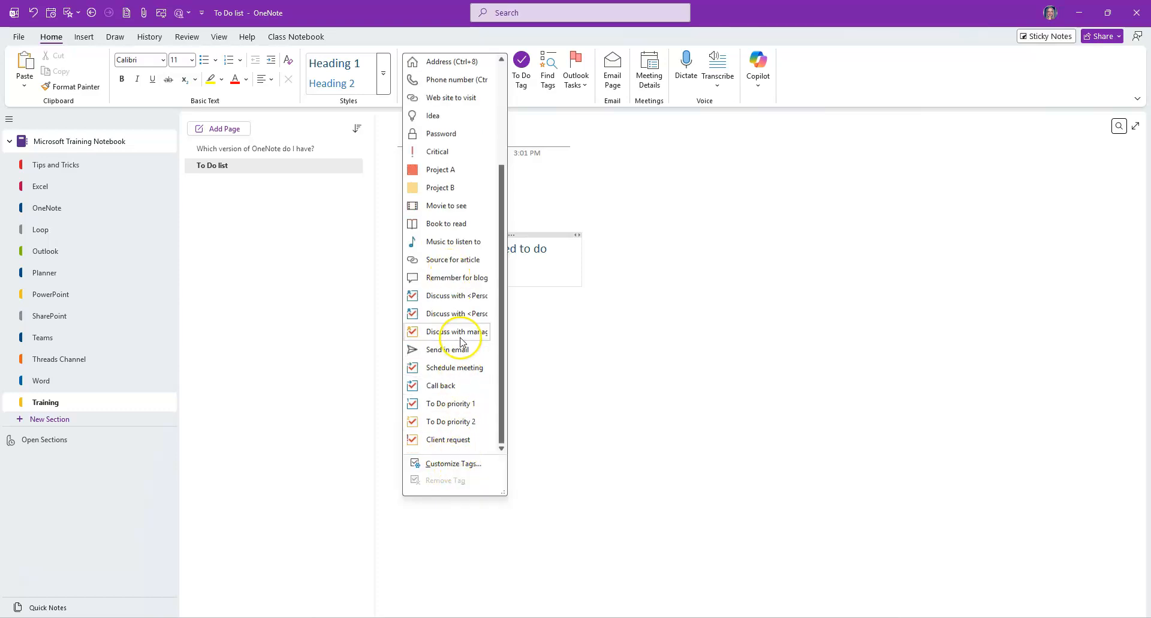
scroll(460, 342, up, 3)
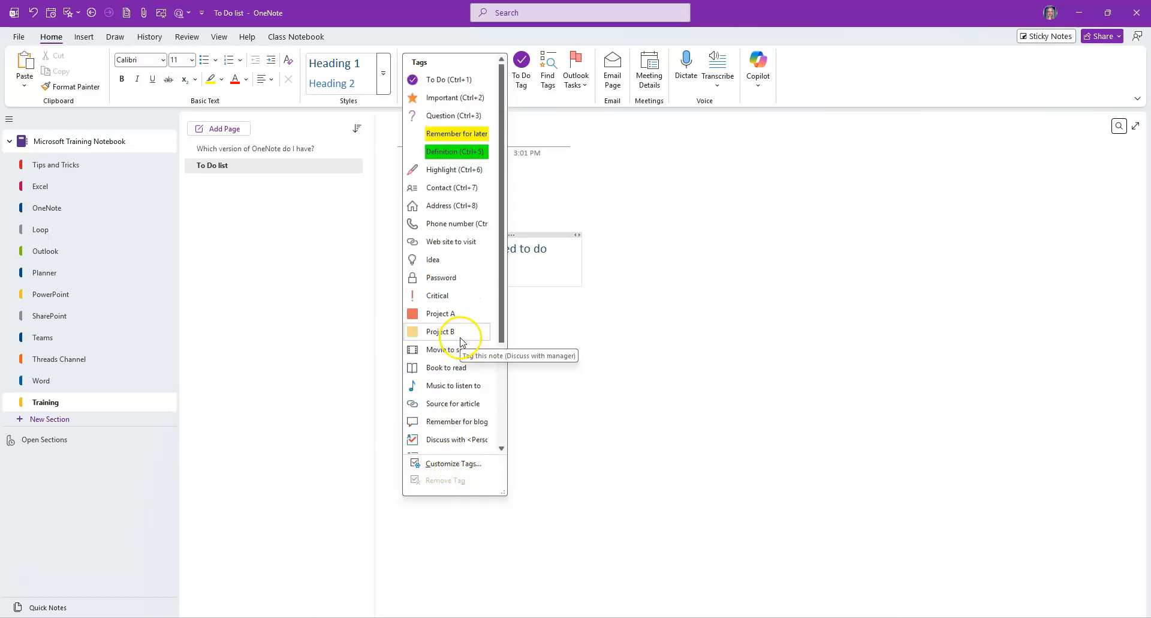
click(451, 80)
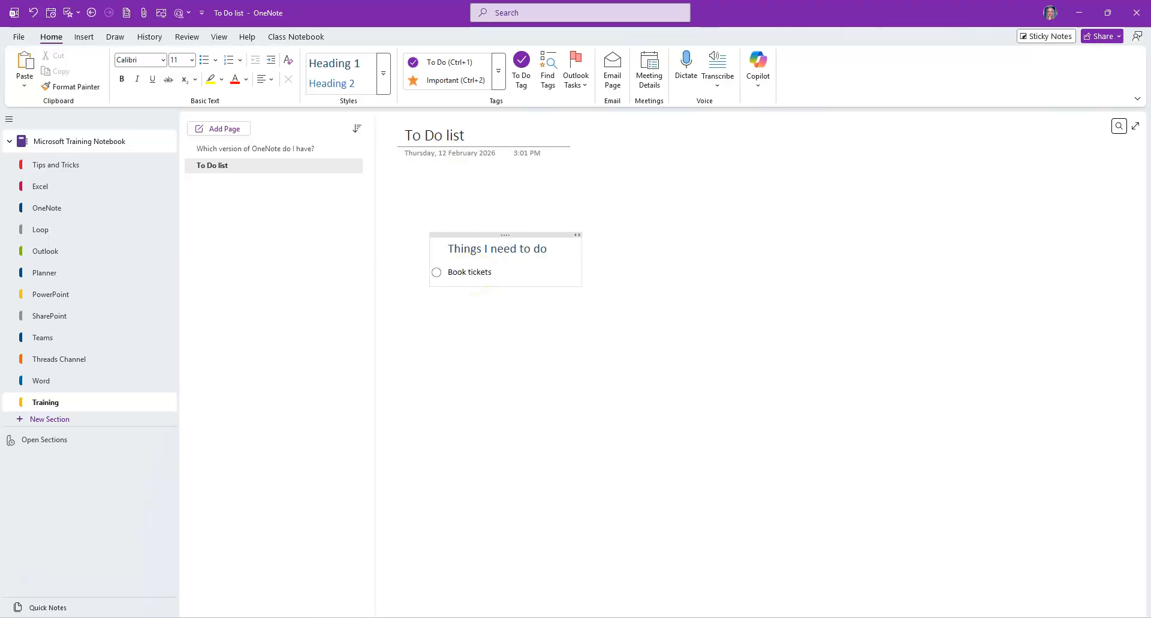
Add the checklist items "Pack bag", "Check in online", "Water plants" and "Turn off lights" below "Book tickets".
key(Return)
text(Pack bag)
key(Return)
text(Check in online)
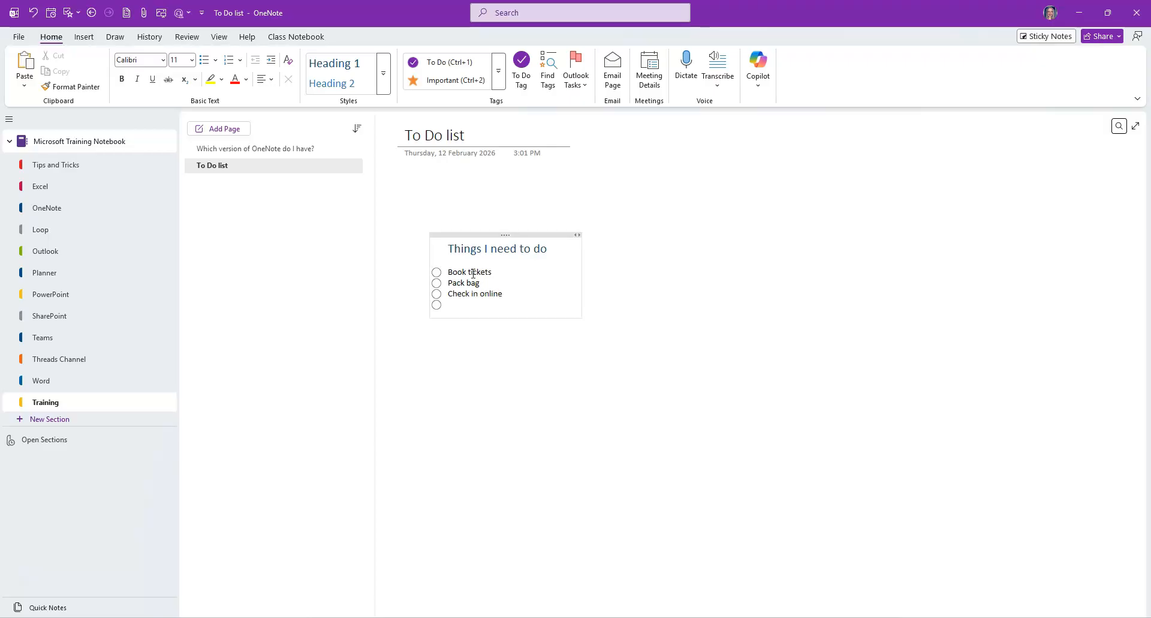
text(nts)
key(Return)
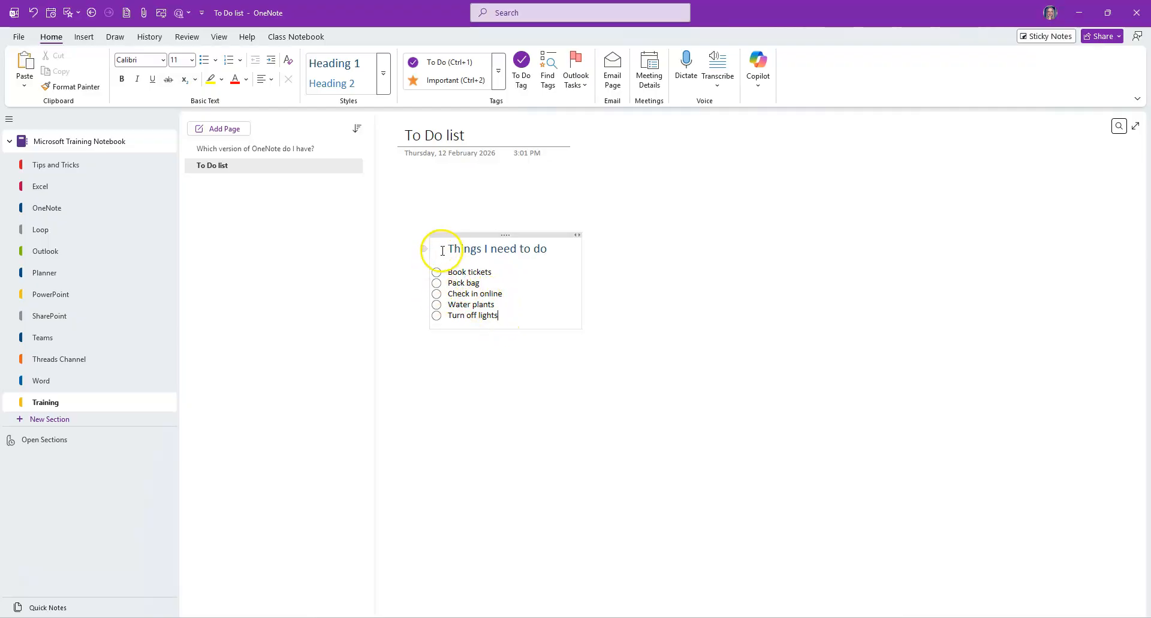
Indent all five checklist items one level beneath the "Things I need to do" heading.
click(454, 235)
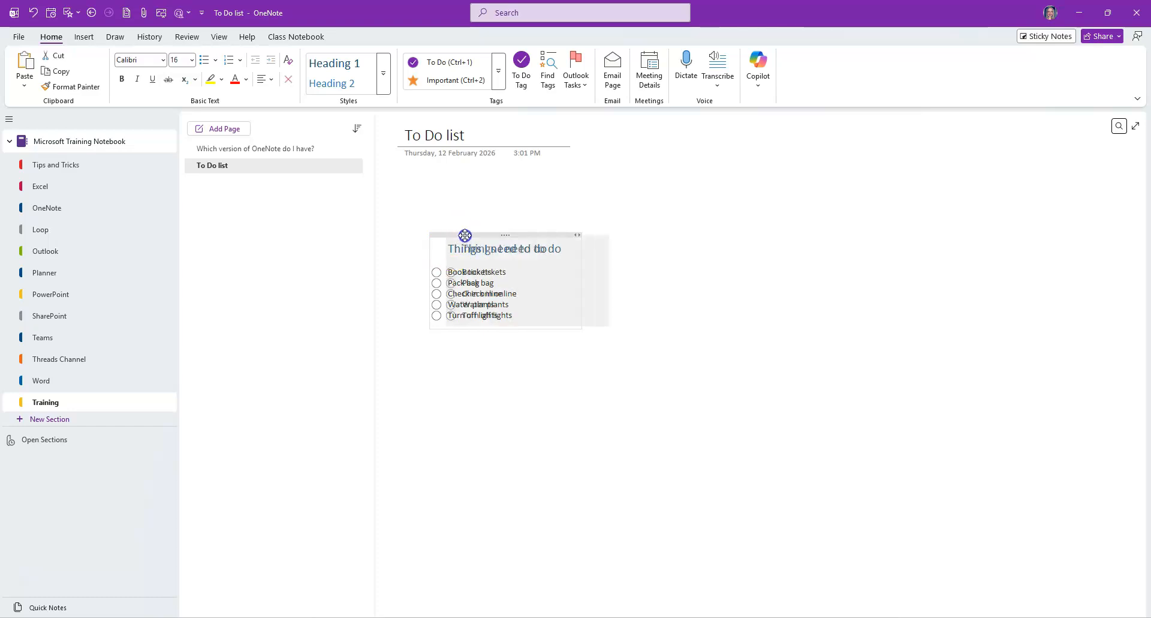
click(457, 272)
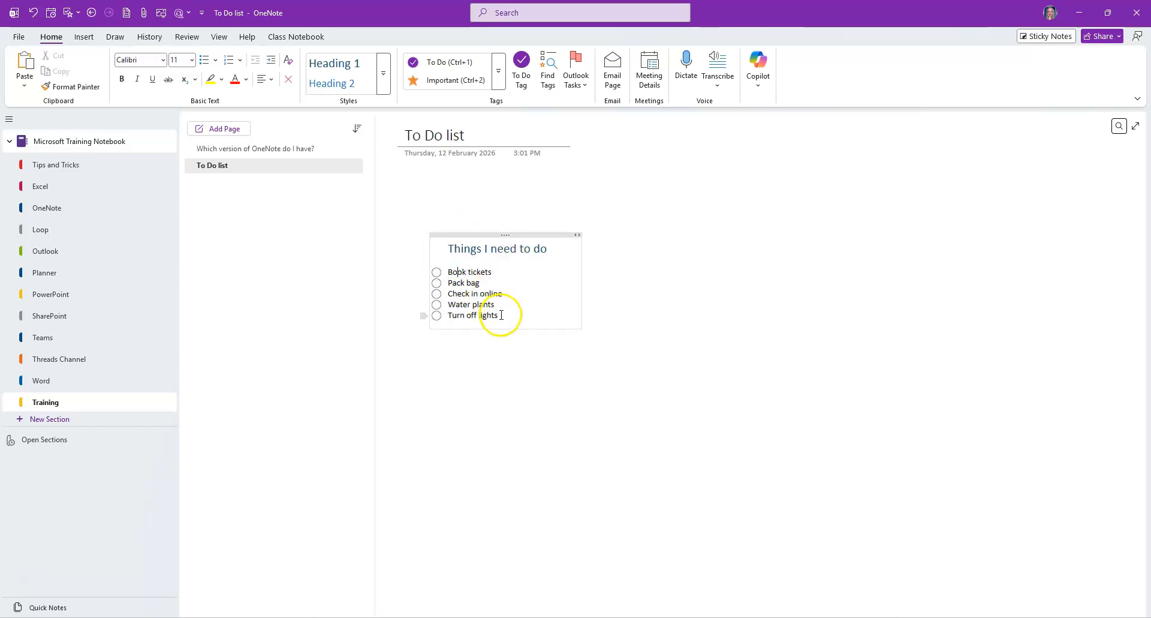
drag(501, 316, 446, 272)
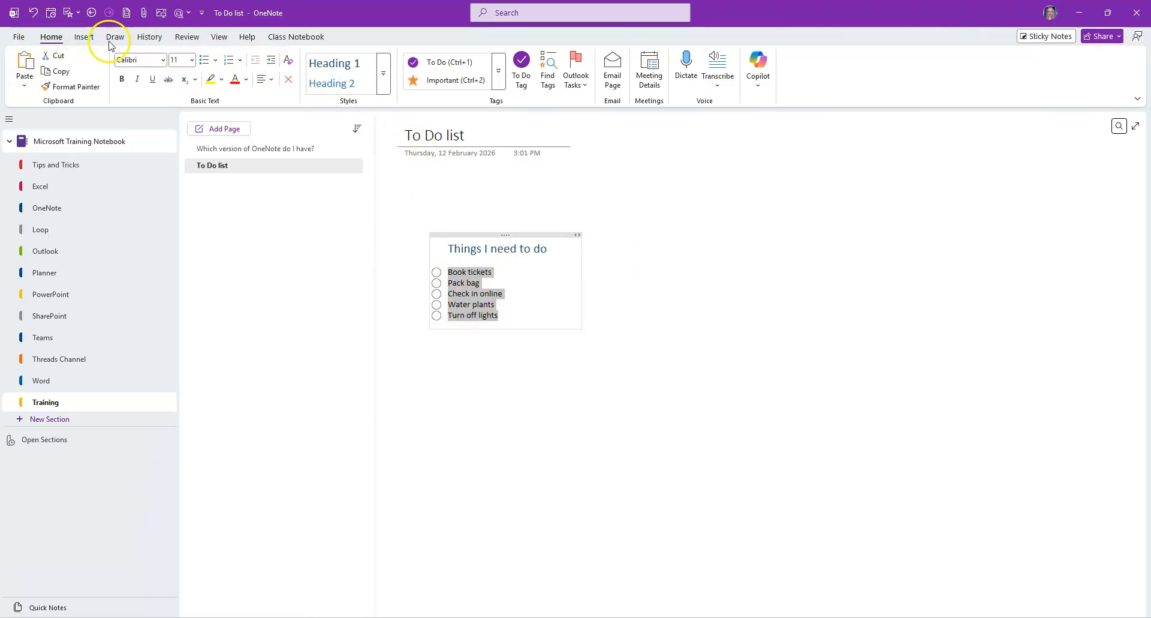
click(271, 61)
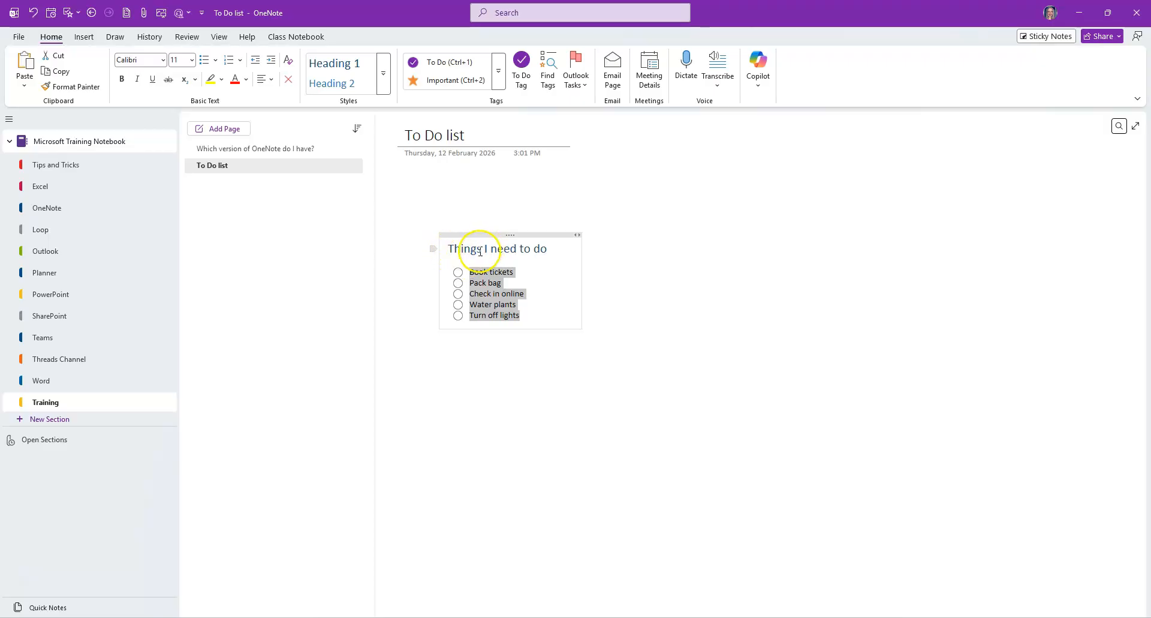
Mark the "Book tickets" item as completed.
click(535, 315)
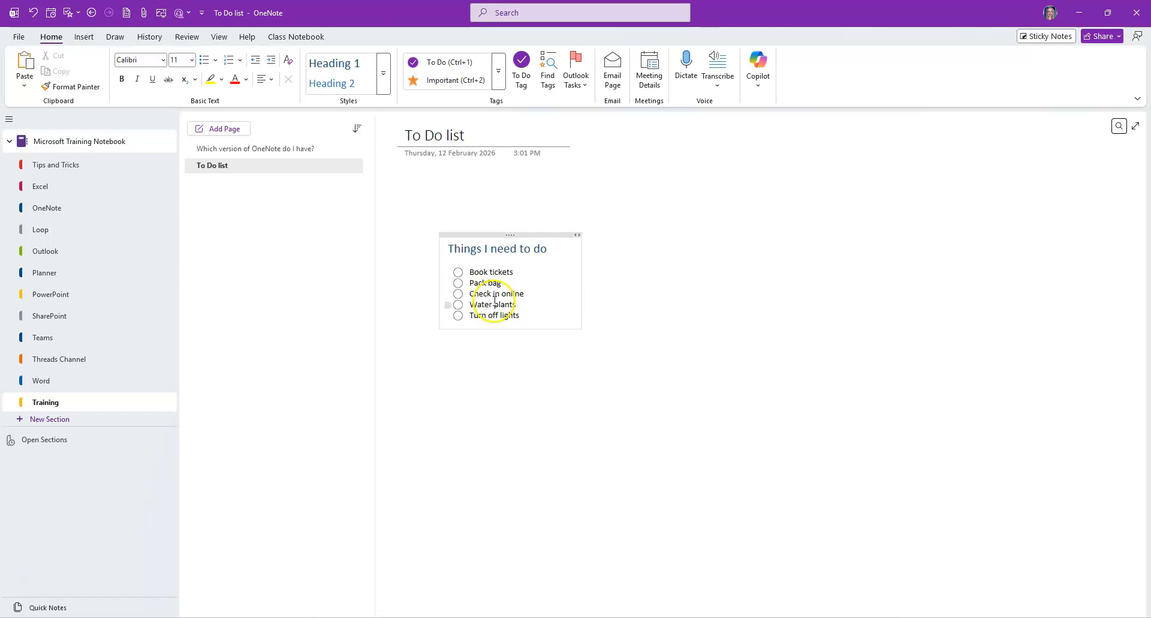
click(458, 272)
click(498, 78)
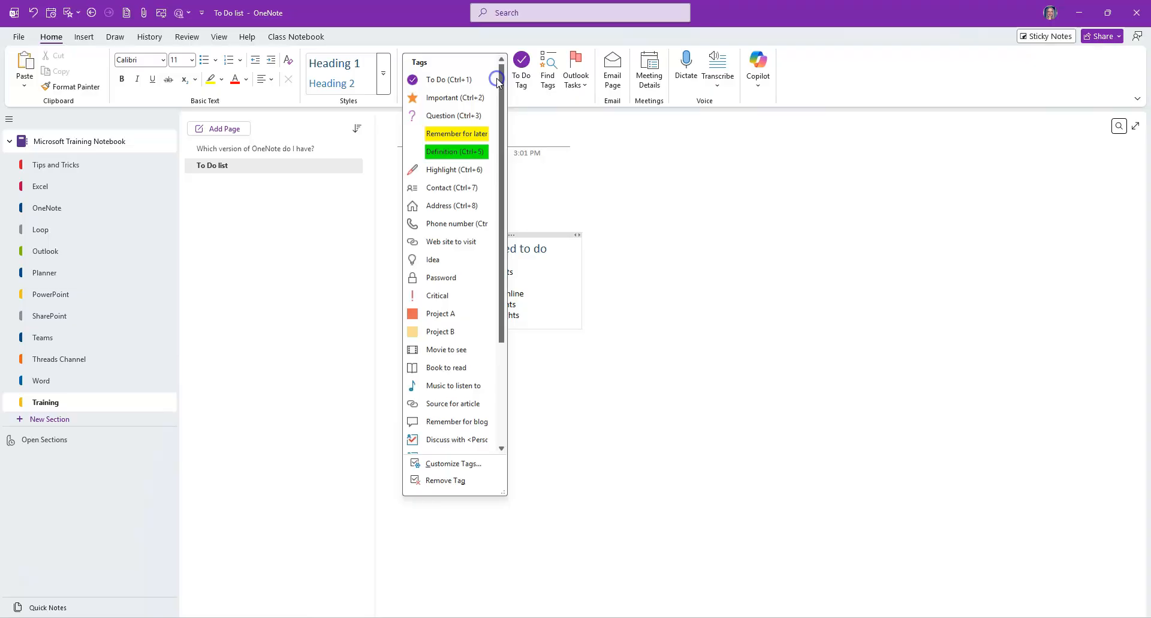
click(548, 233)
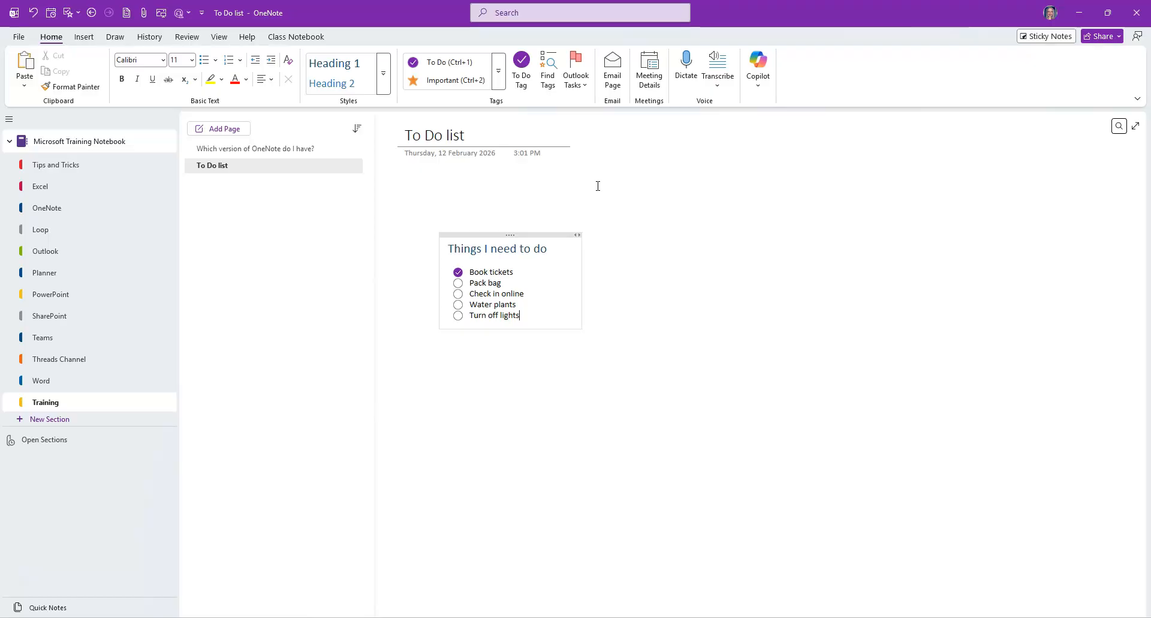
Find all tagged notes in this notebook and create a summary page from them.
click(549, 78)
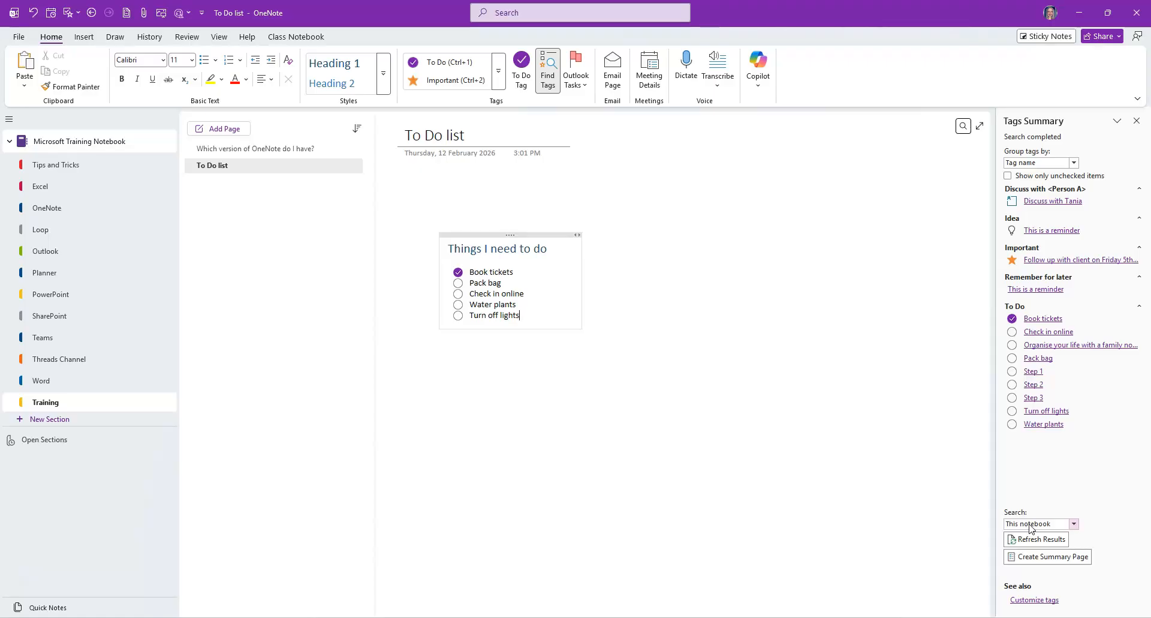
click(1073, 524)
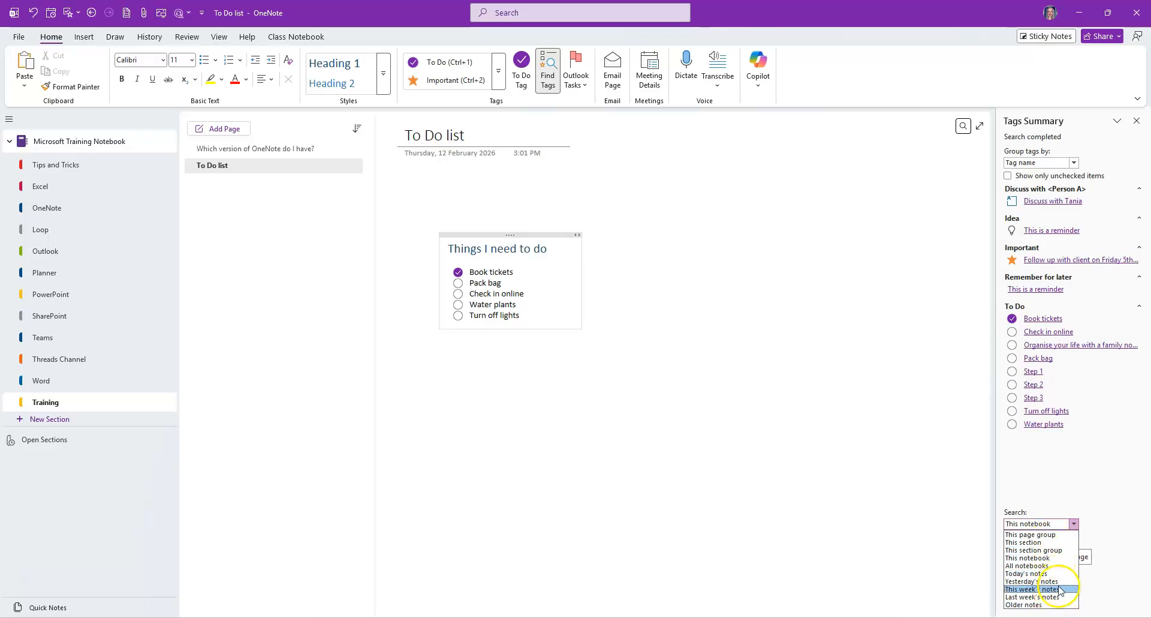
click(1073, 524)
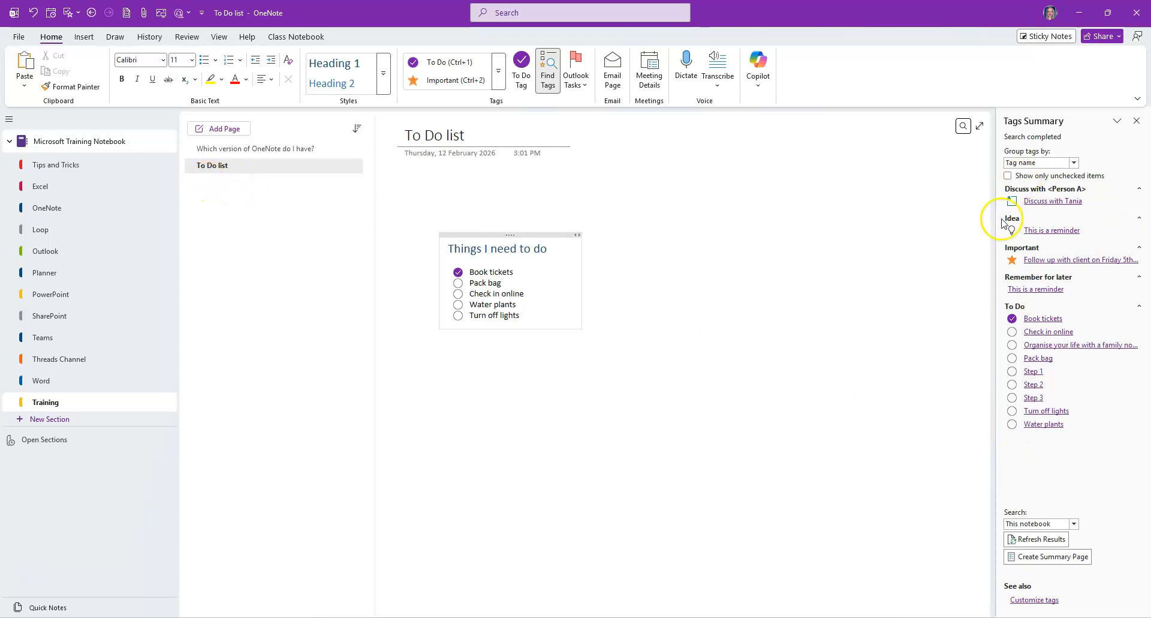
click(1053, 560)
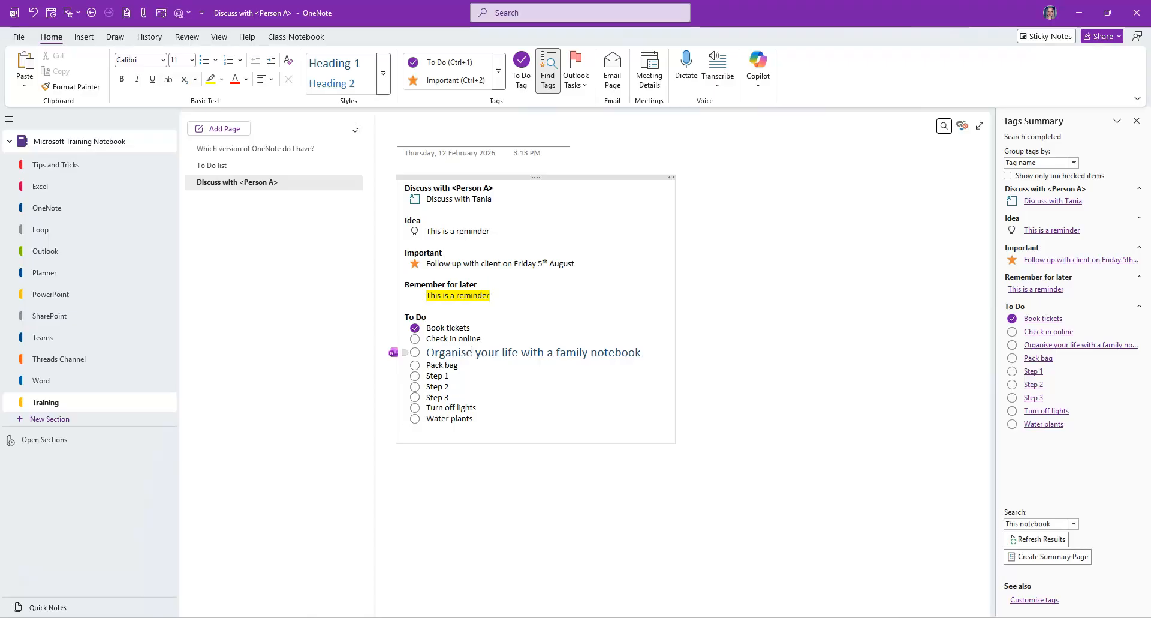
Follow the summary page's source links for "Check in online" and "Book tickets" back to their original notes.
click(394, 340)
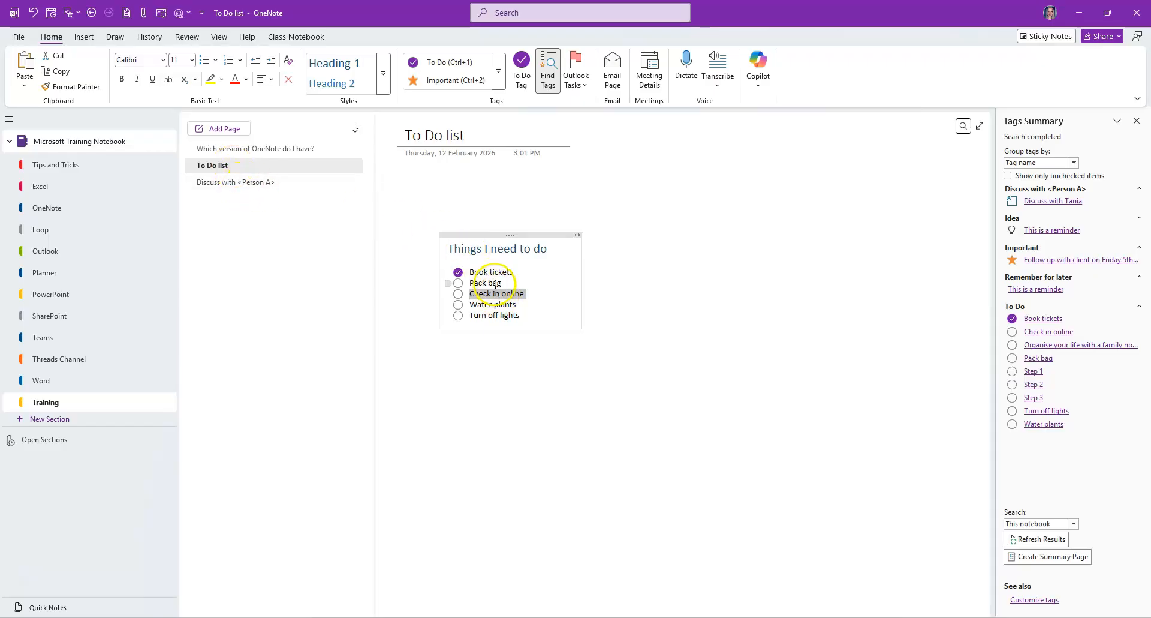
click(264, 182)
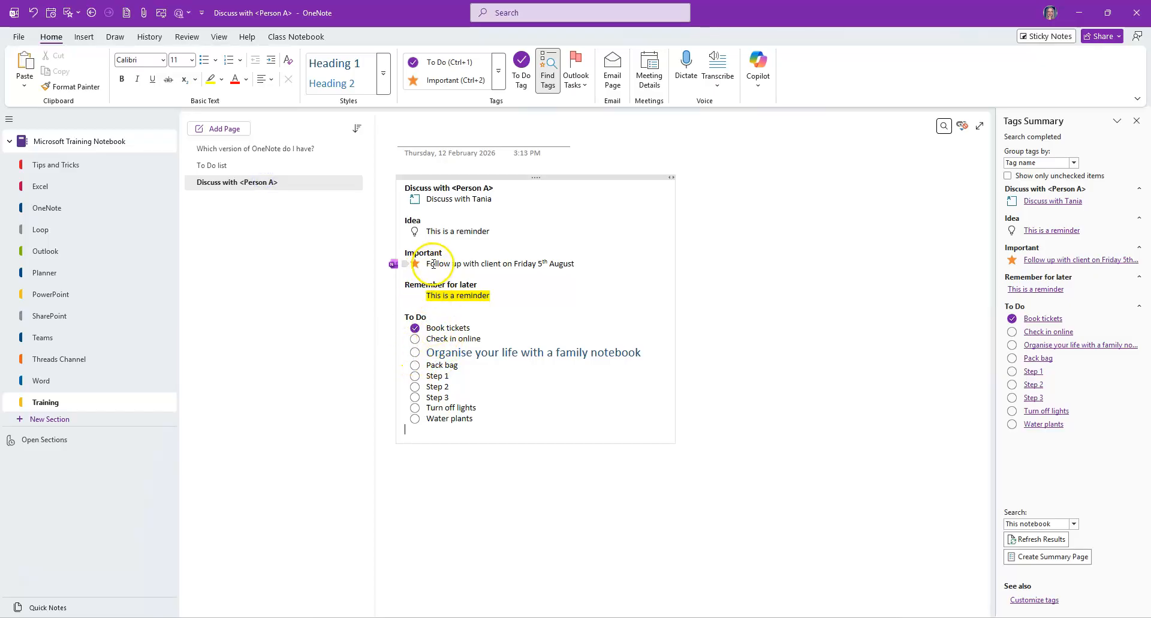
mouse_move(395, 233)
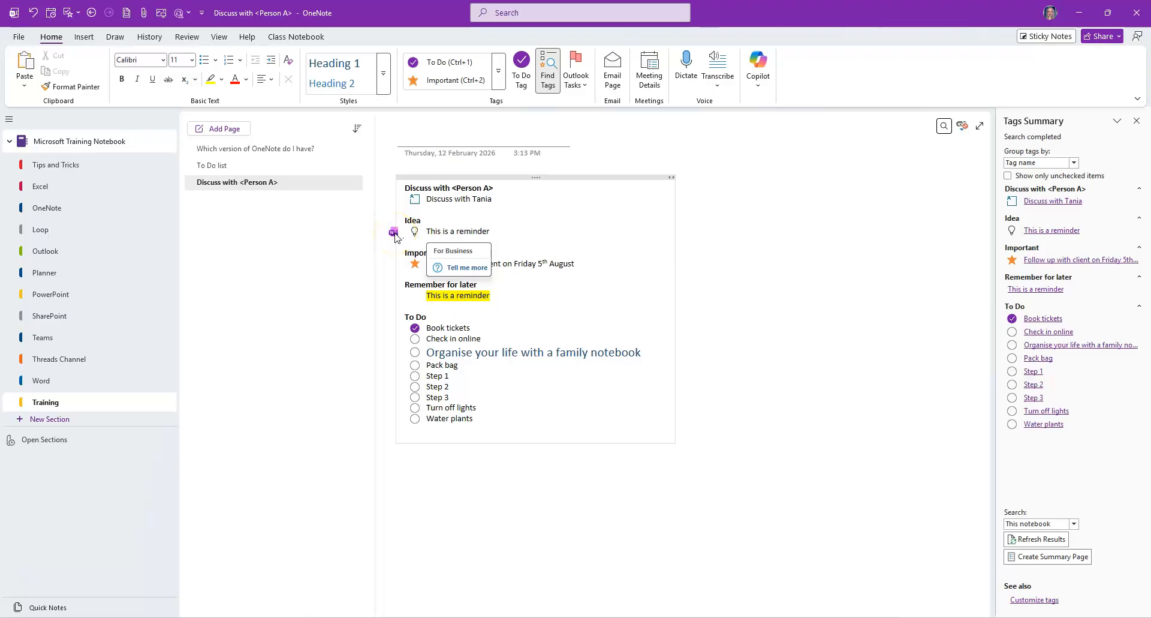
mouse_move(395, 332)
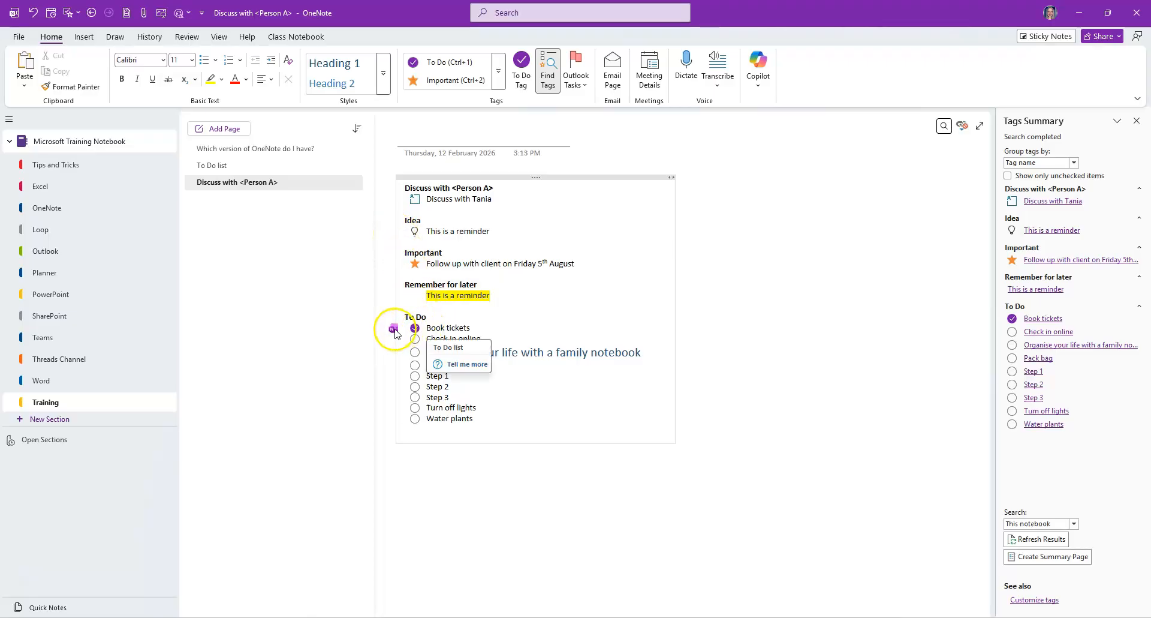
click(395, 330)
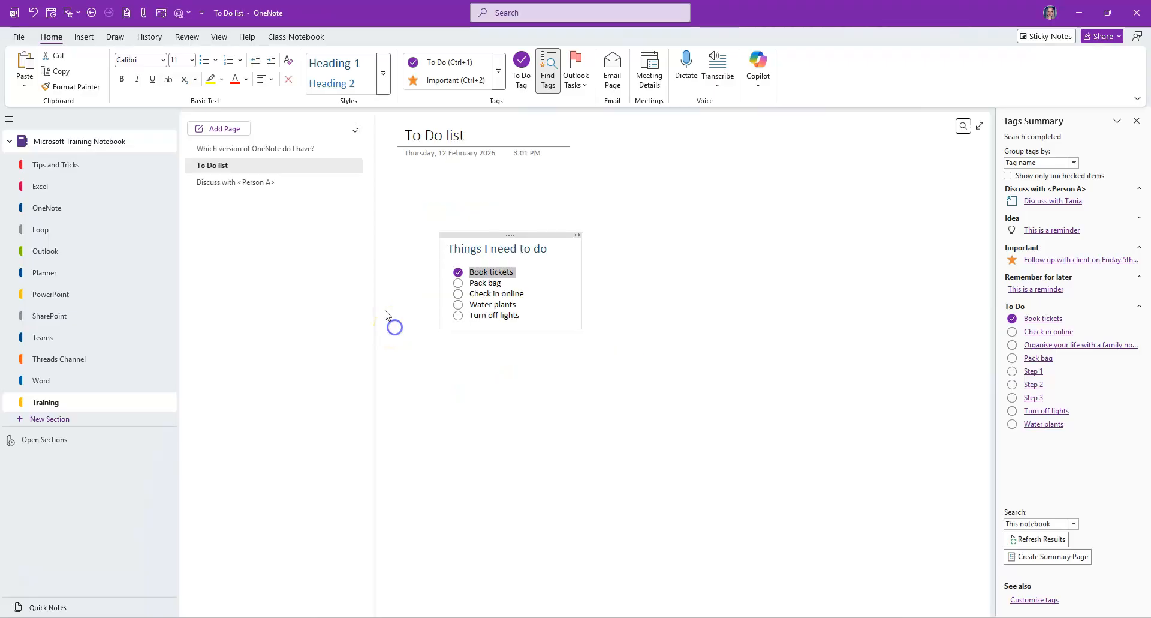